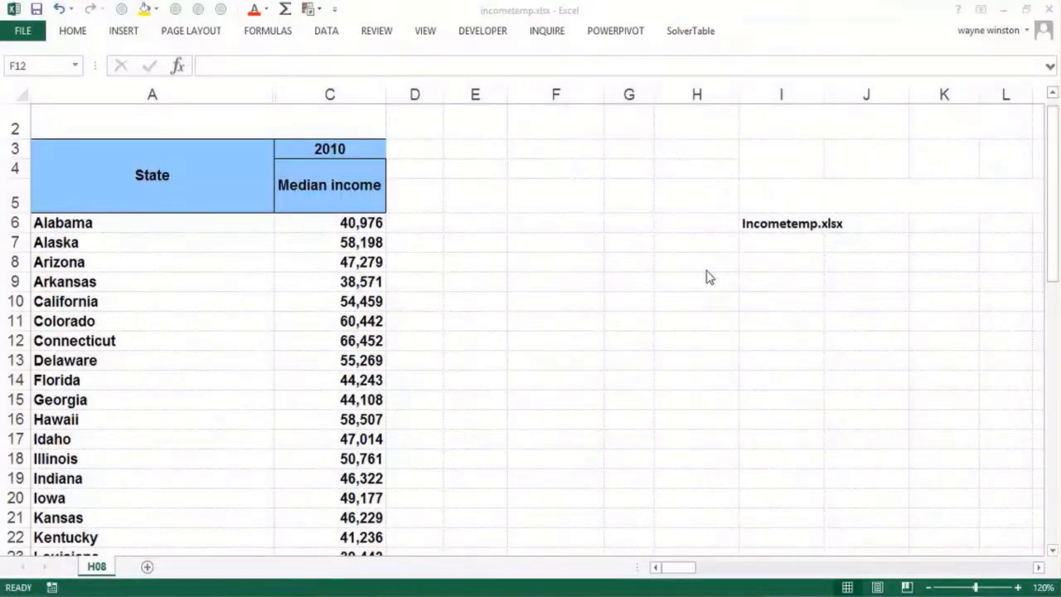
Enter the title "Stop if True" in cell H5.
click(688, 194)
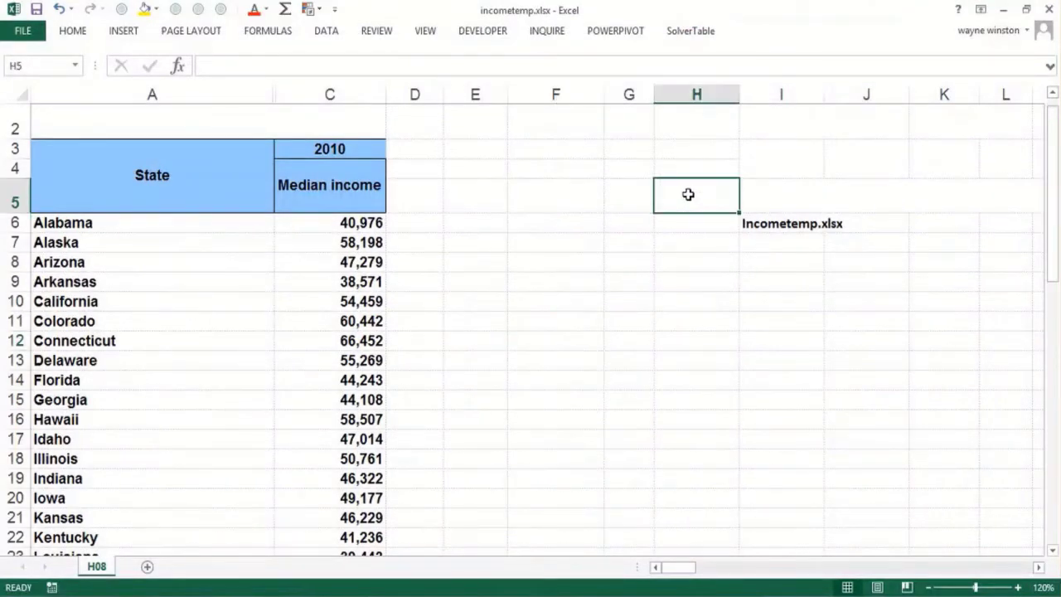
text(Sto)
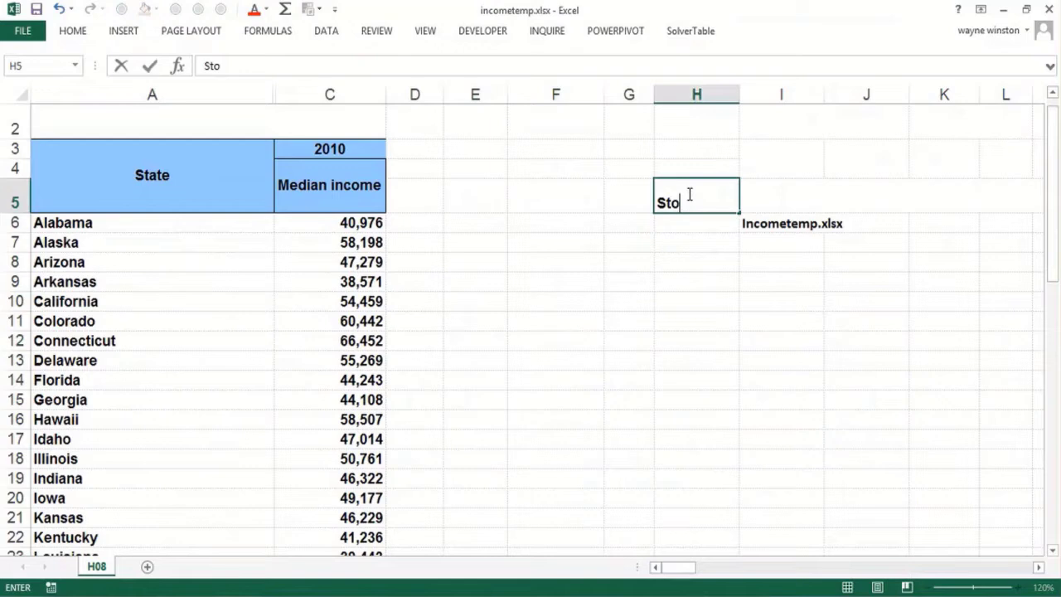
text(p if True)
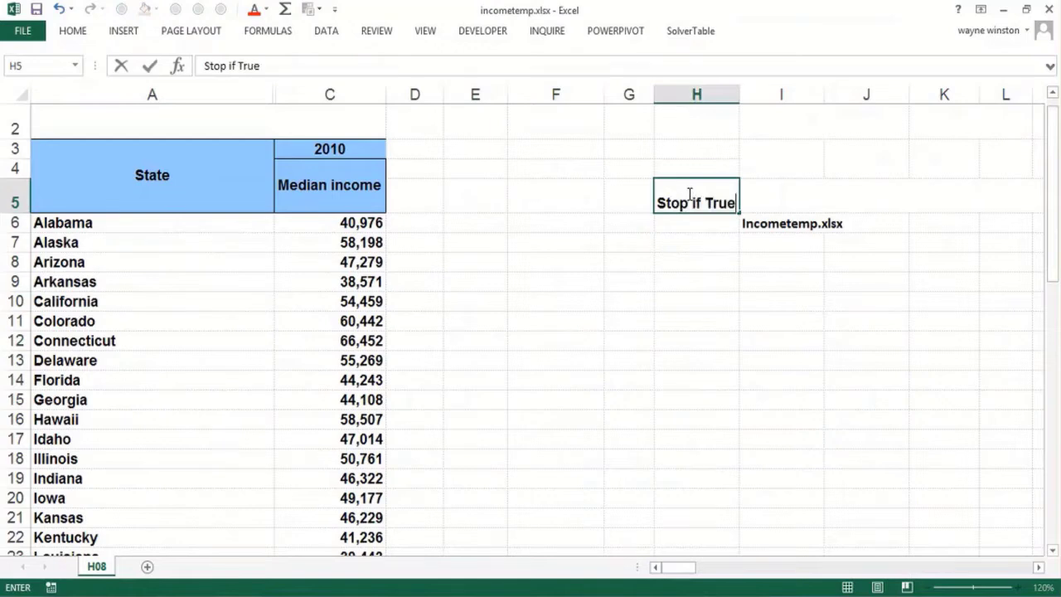
key(Return)
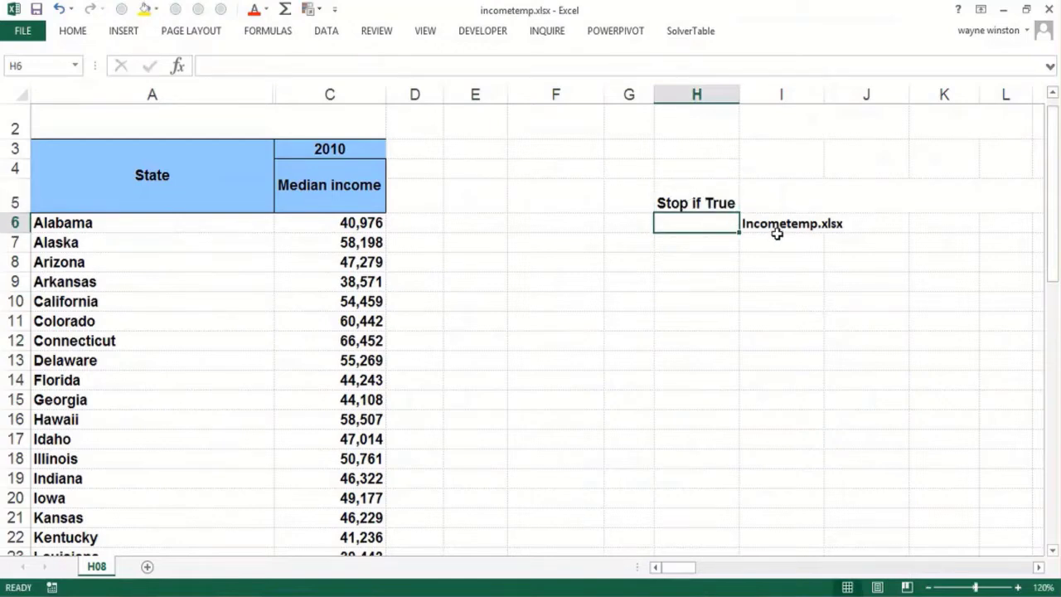
click(712, 242)
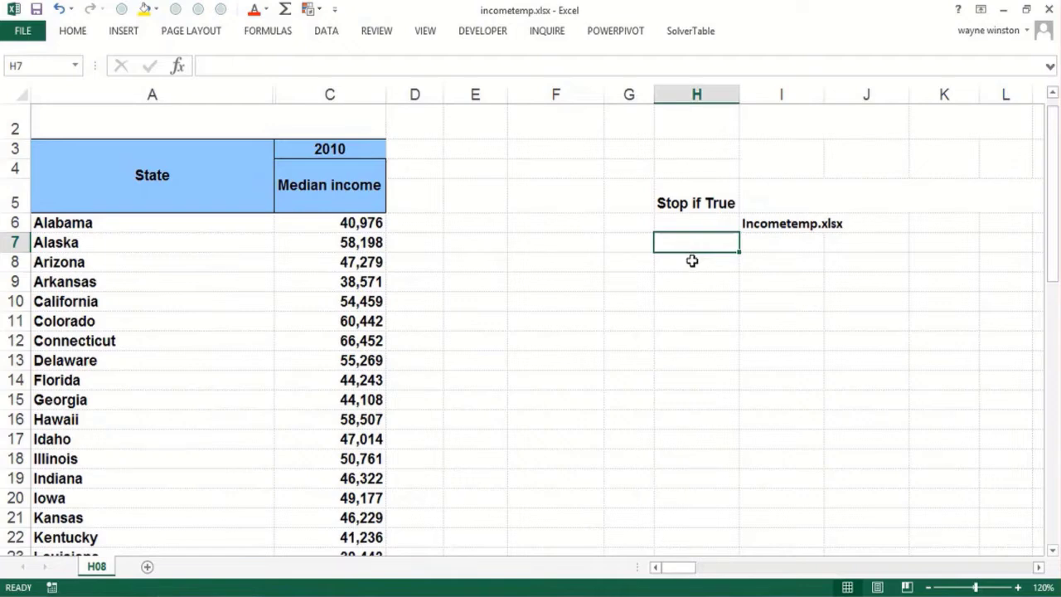
click(689, 263)
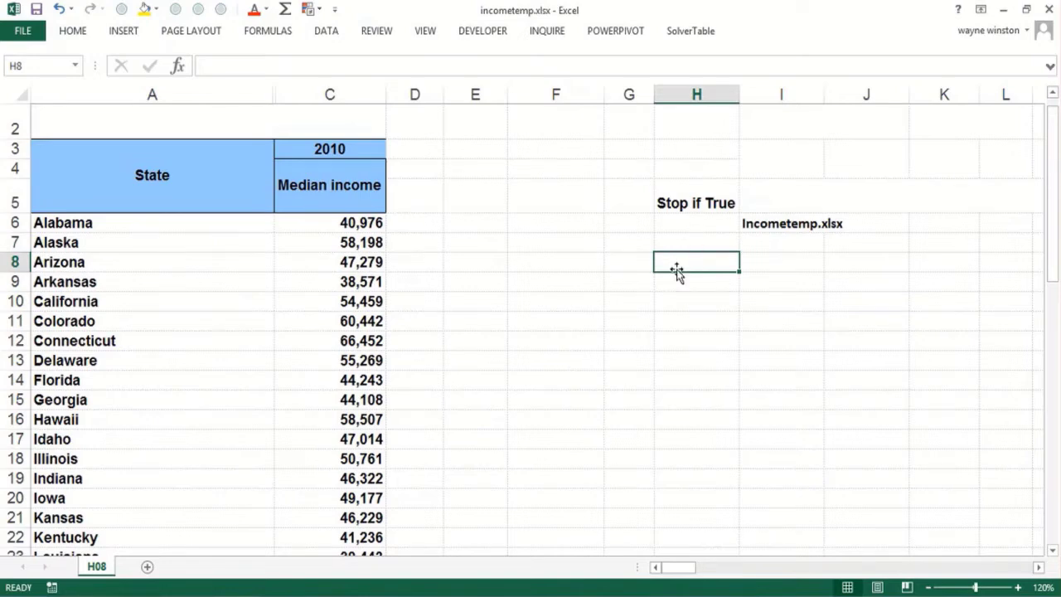
click(677, 285)
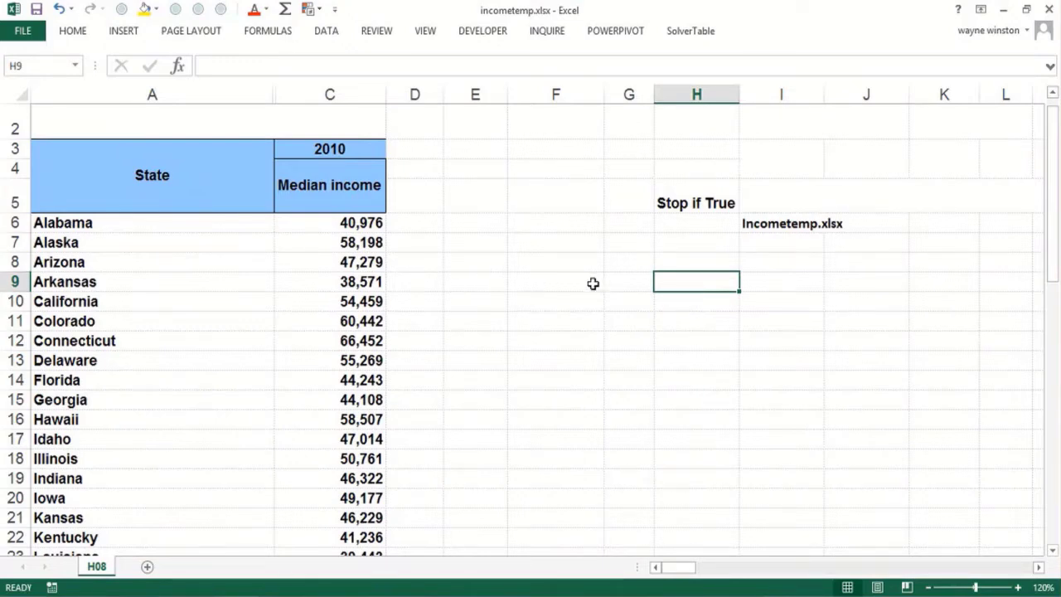
Enter the note "10 states highest income" in cell G8.
click(624, 260)
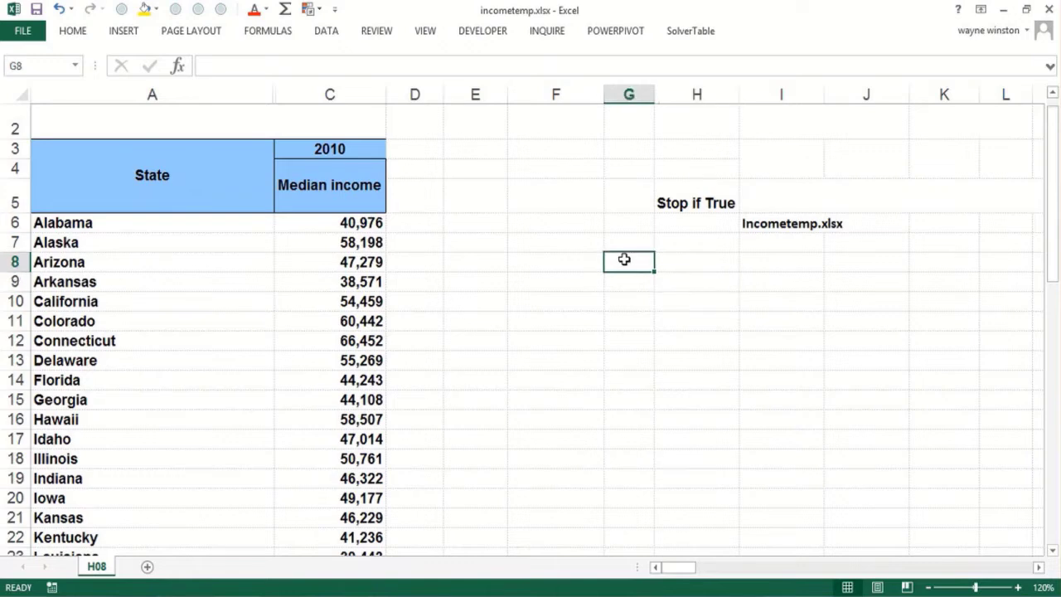
text(10)
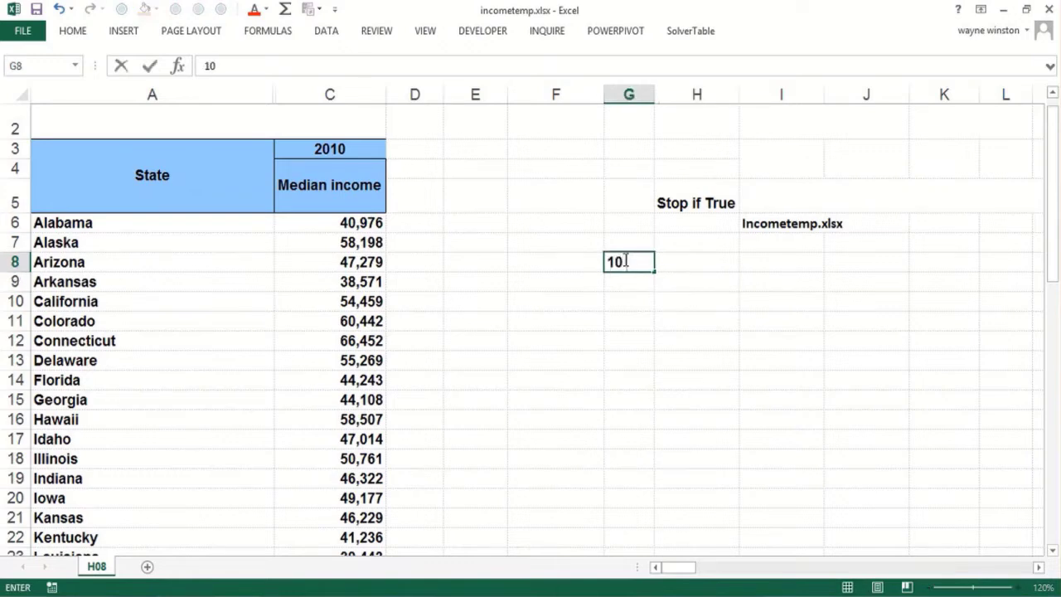
text( states hi)
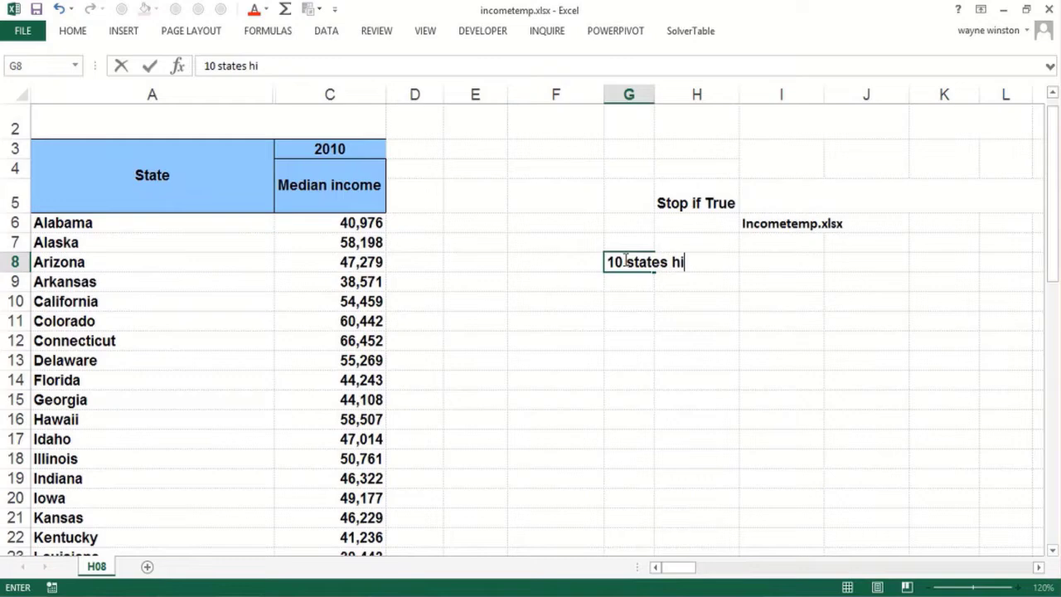
text(ghest income)
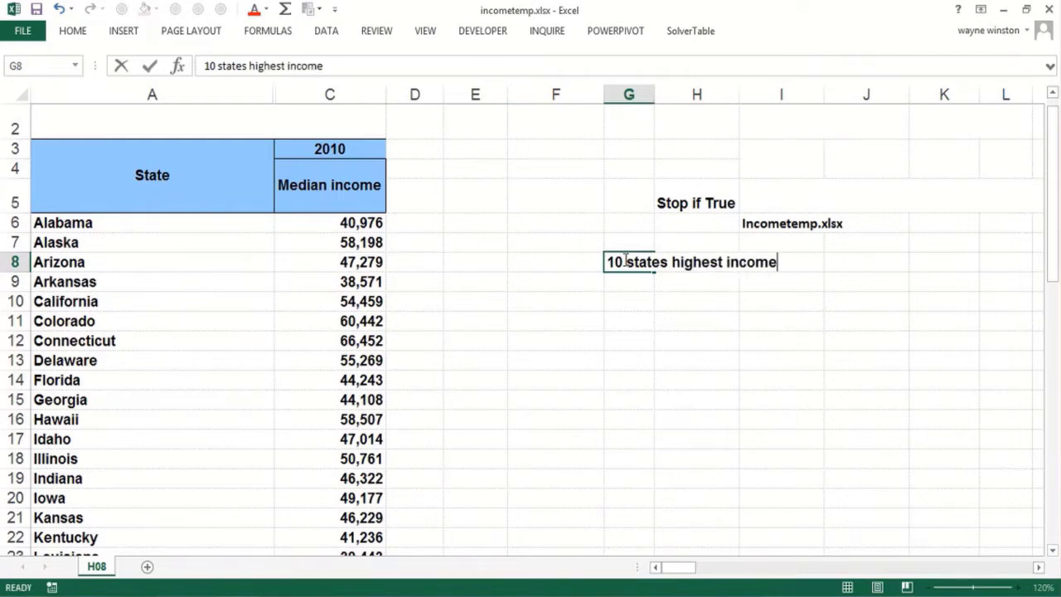
key(Return)
Enter "to have up arrow" in cell G9 as the second line of the note.
text(to ave)
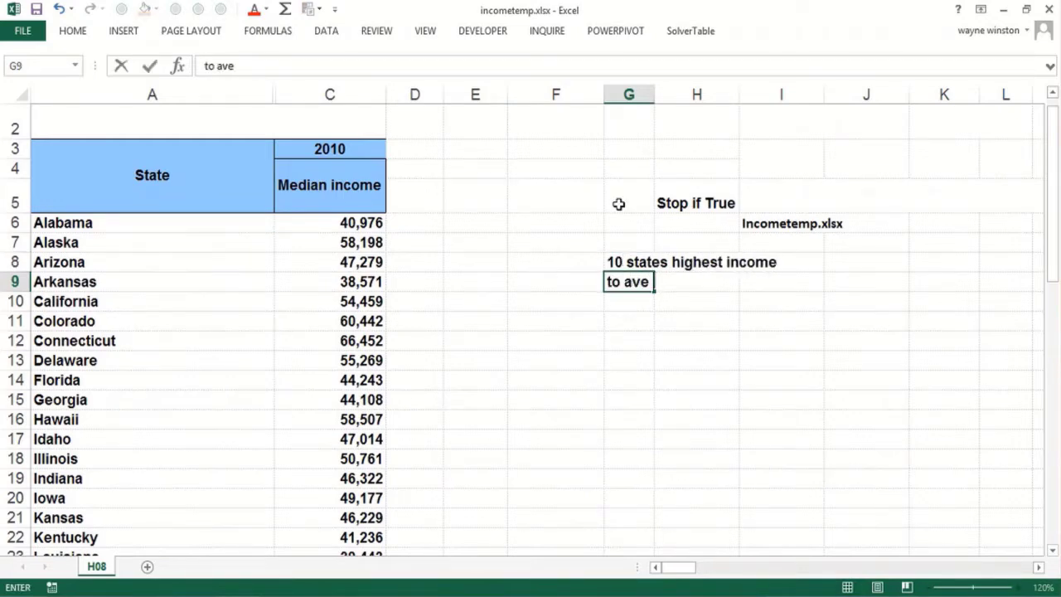
key(BackSpace)
key(BackSpace)
key(BackSpace)
text(have up arrow)
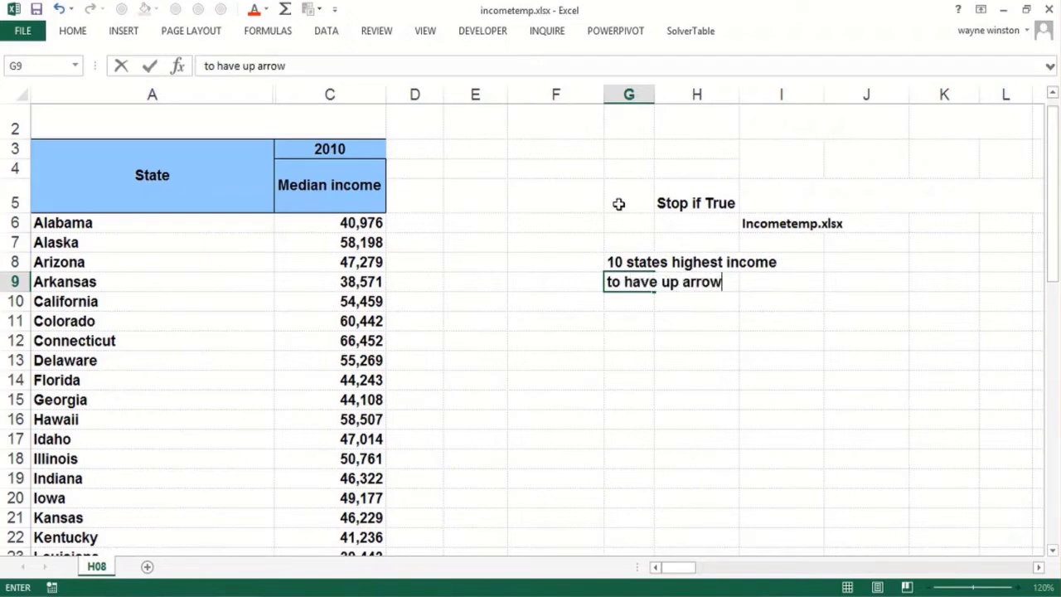
key(Return)
Enter "other 40 states to have nothing" in cell G10 as the note's third line.
text(other)
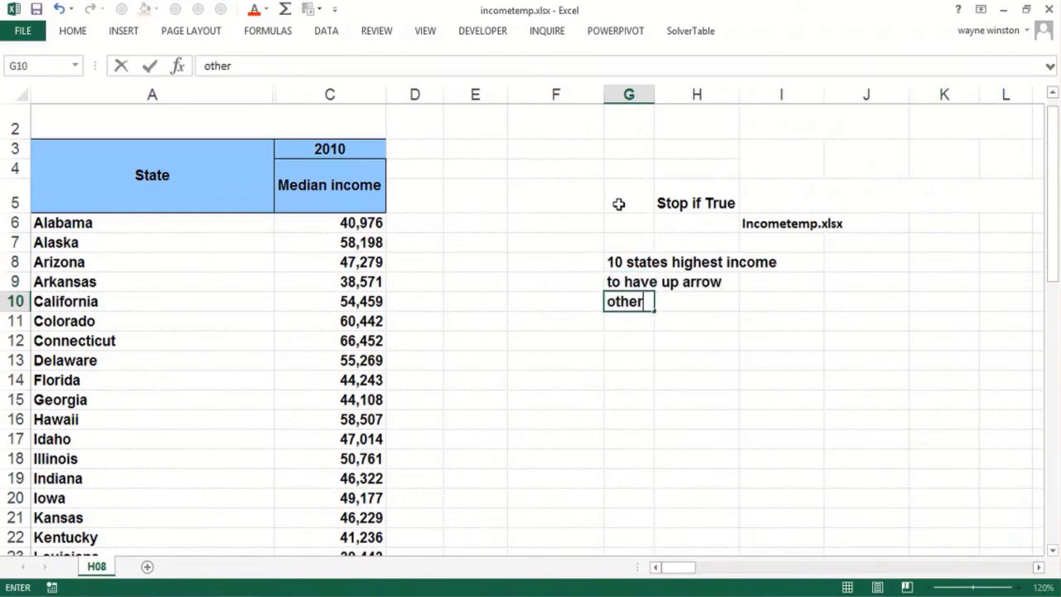
text( 4 0state)
key(BackSpace)
key(BackSpace)
key(BackSpace)
key(BackSpace)
key(BackSpace)
key(BackSpace)
key(BackSpace)
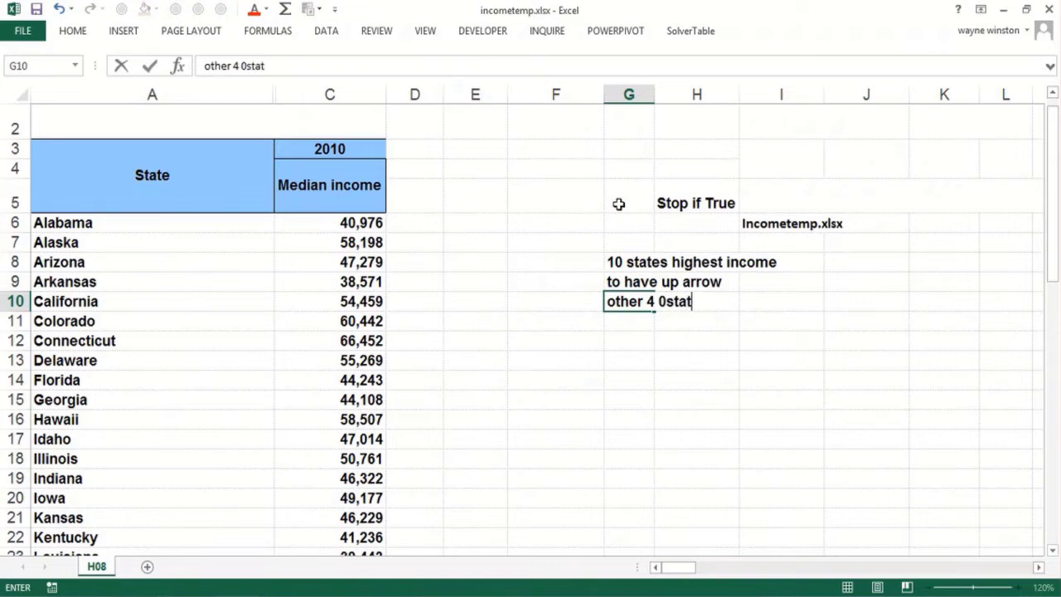
text(0 states to have n)
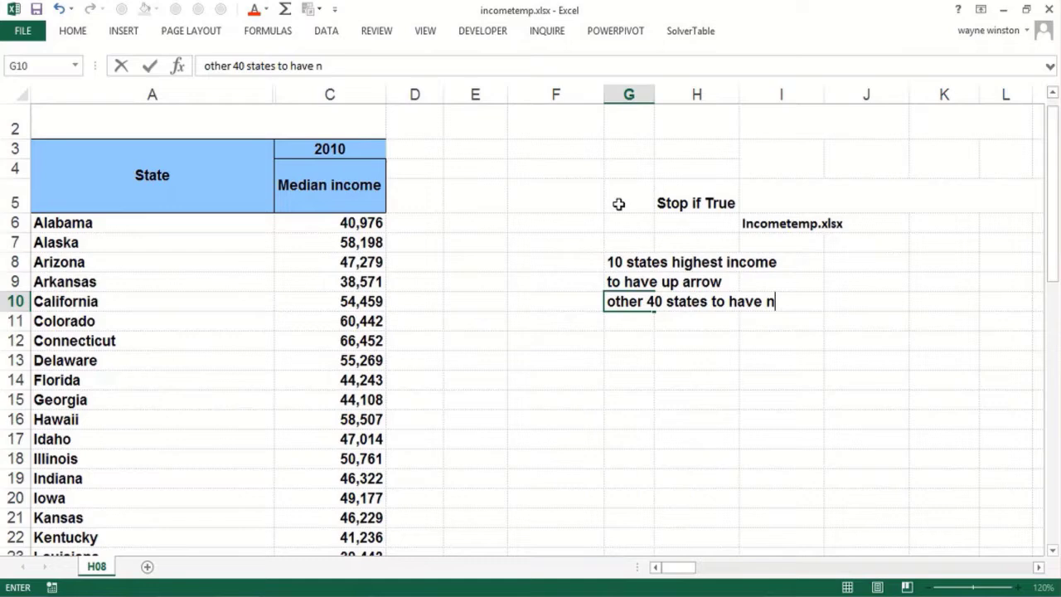
text(othing)
key(Return)
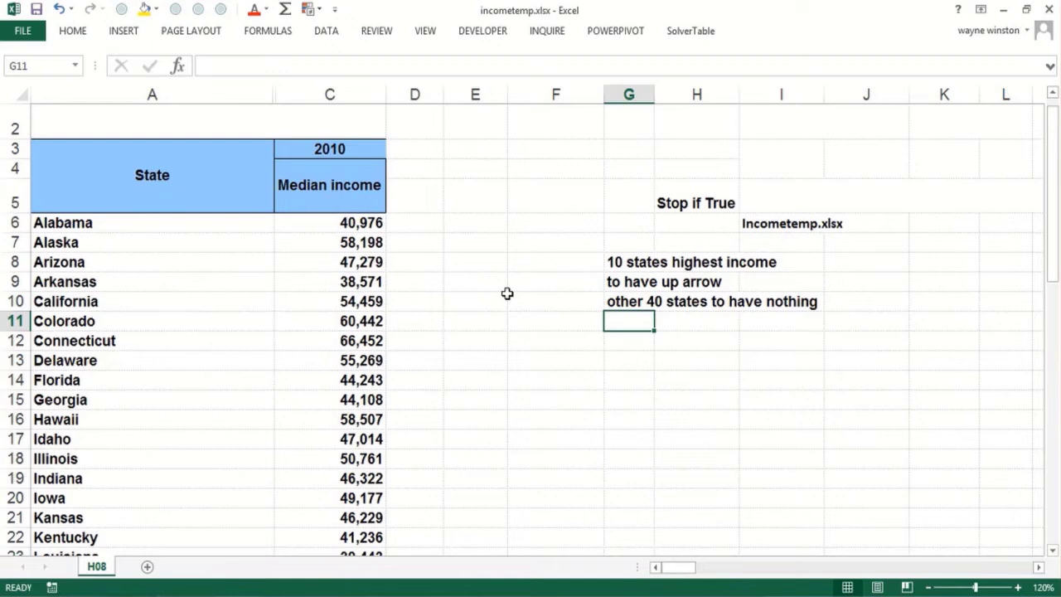
Start a Bottom 10 Items conditional formatting rule on the median incomes in C6:C55 and set its rank to 40.
click(363, 224)
key(ctrl+shift+Down)
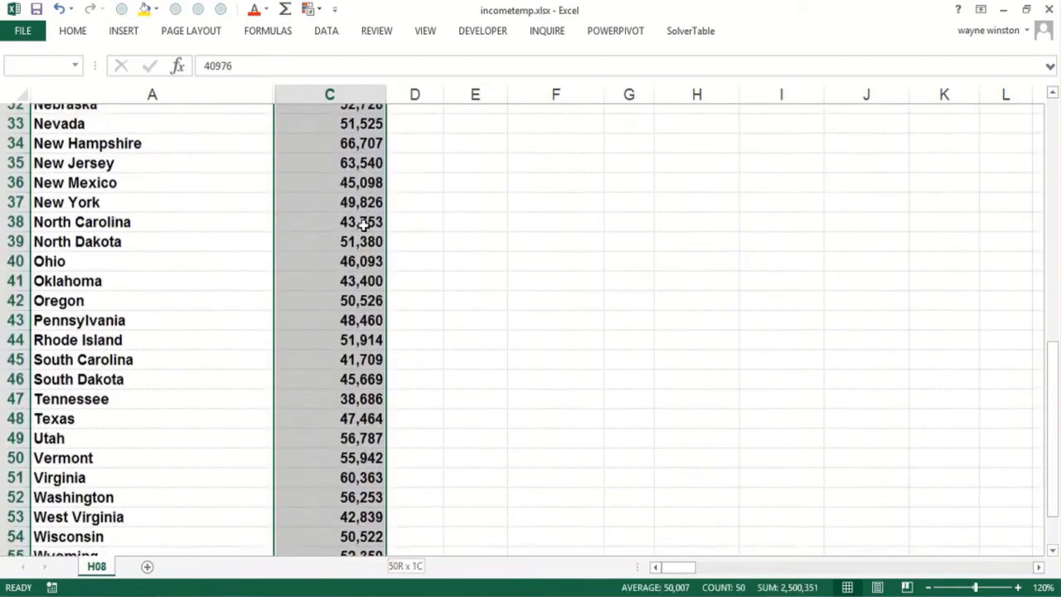
click(76, 33)
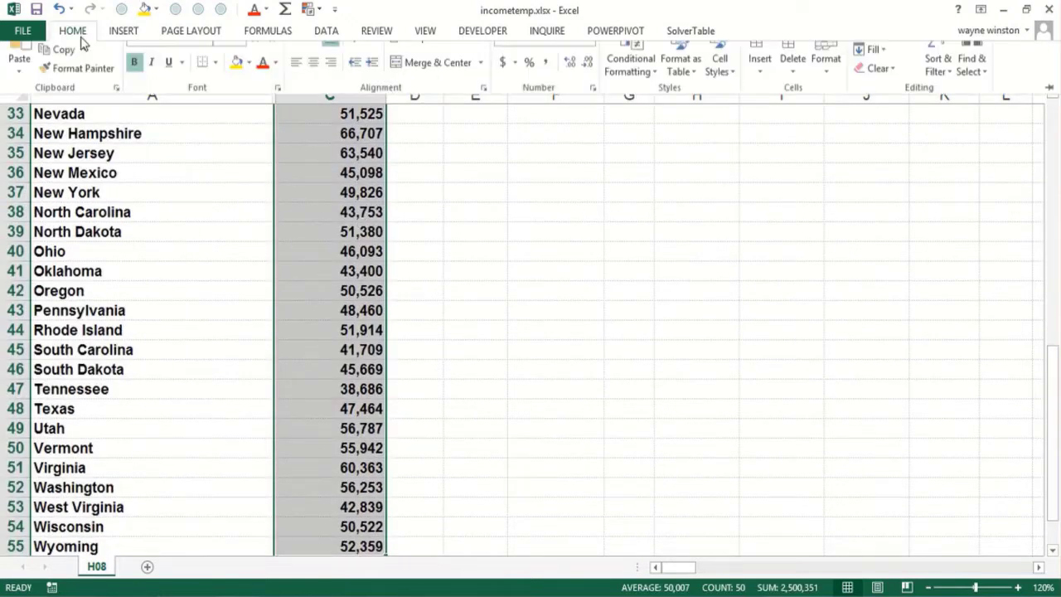
click(628, 98)
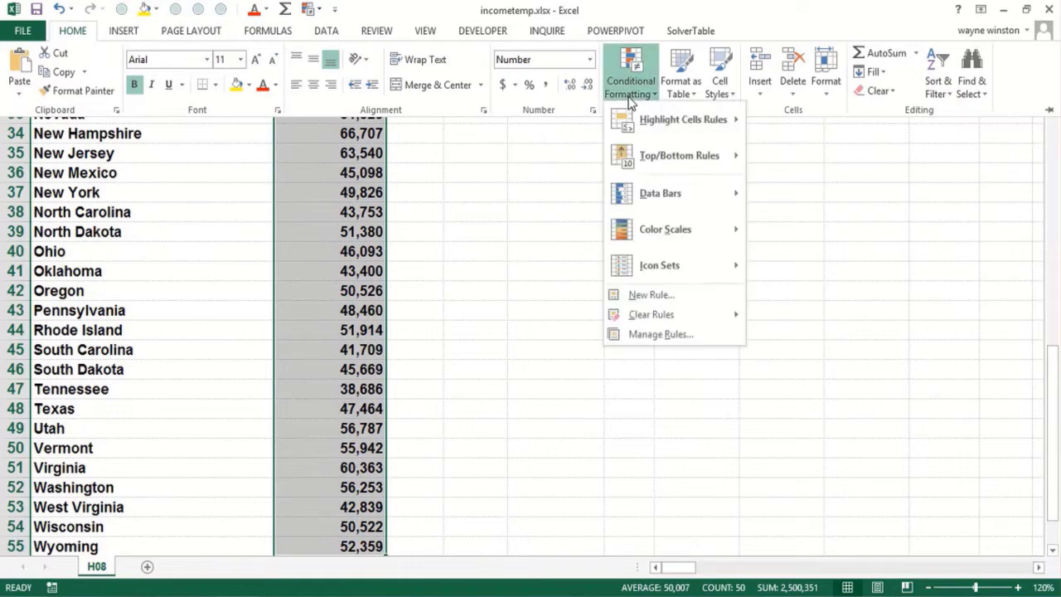
mouse_move(620, 272)
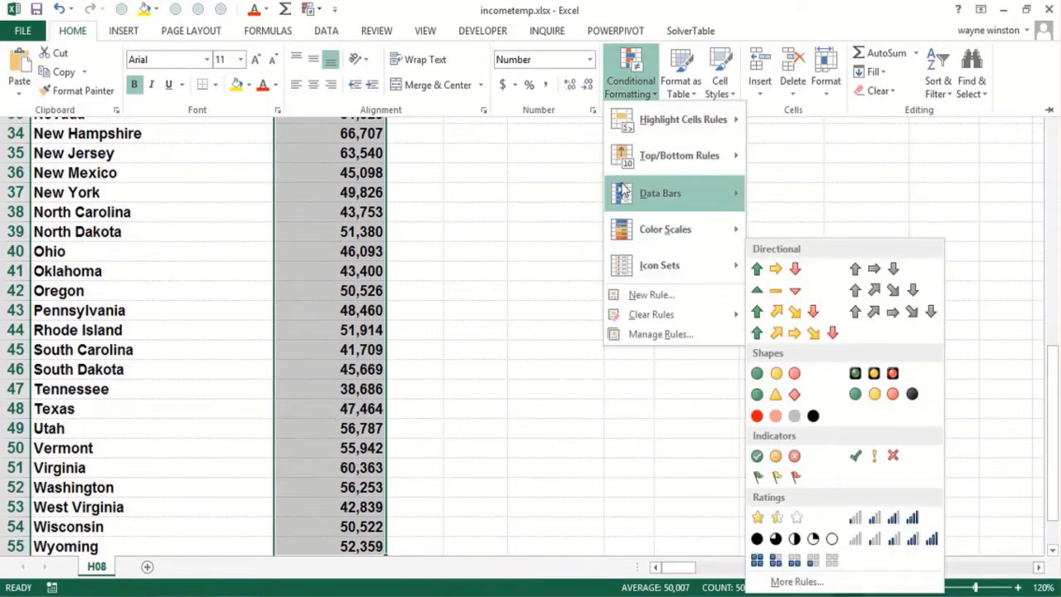
mouse_move(623, 171)
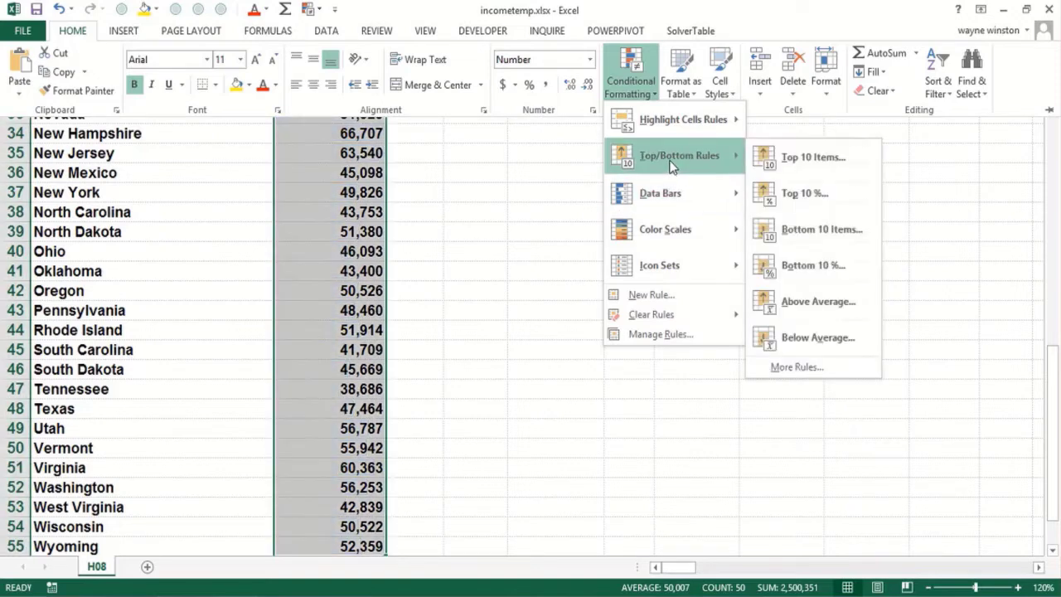
click(794, 226)
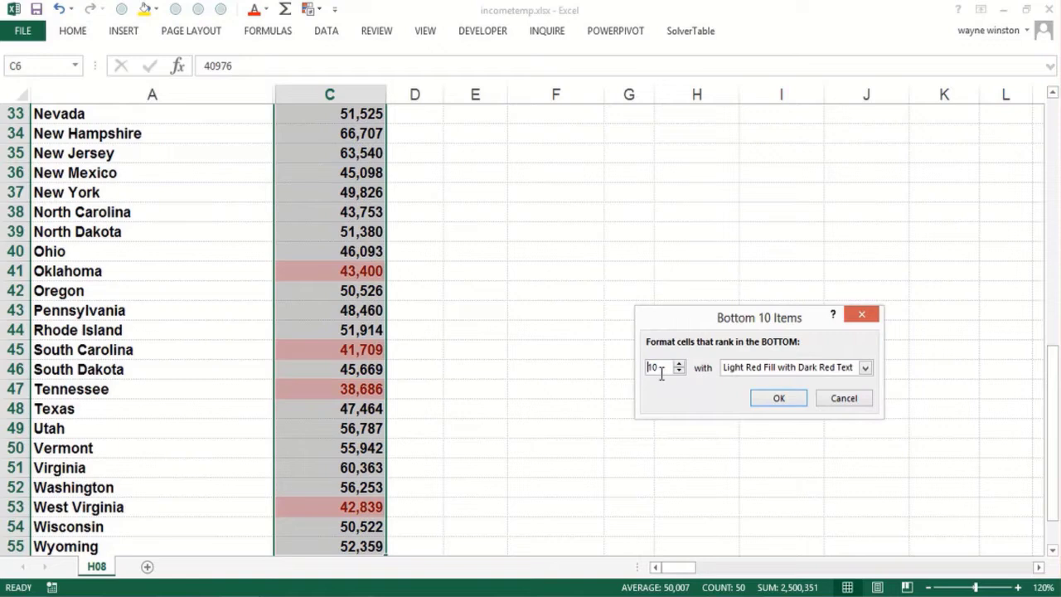
drag(661, 375, 651, 372)
text(40)
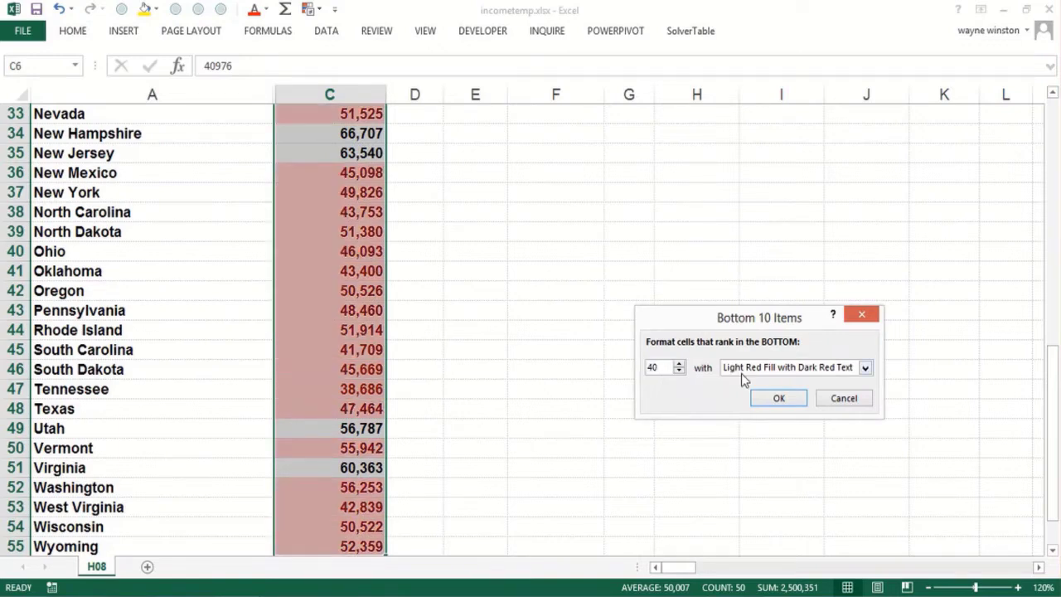
Give the bottom 40 rule a custom format with a white background fill and apply the rule.
click(865, 367)
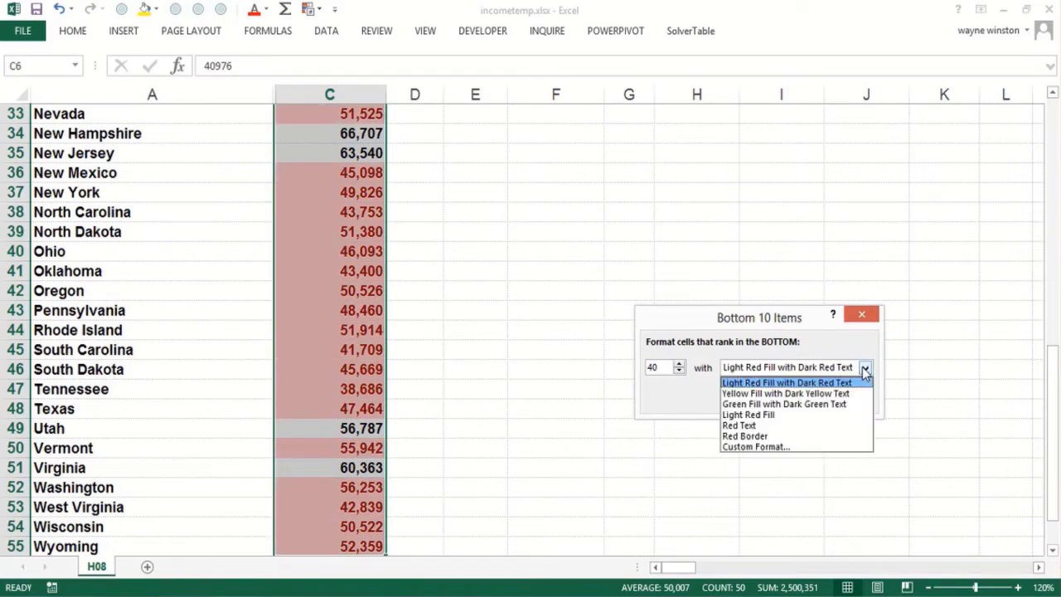
click(783, 448)
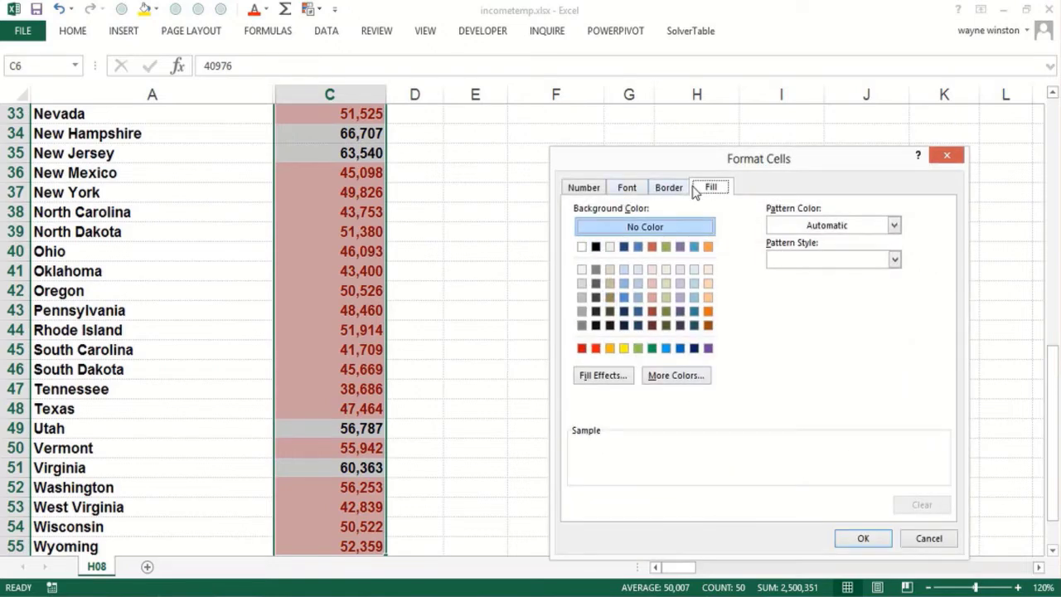
click(581, 248)
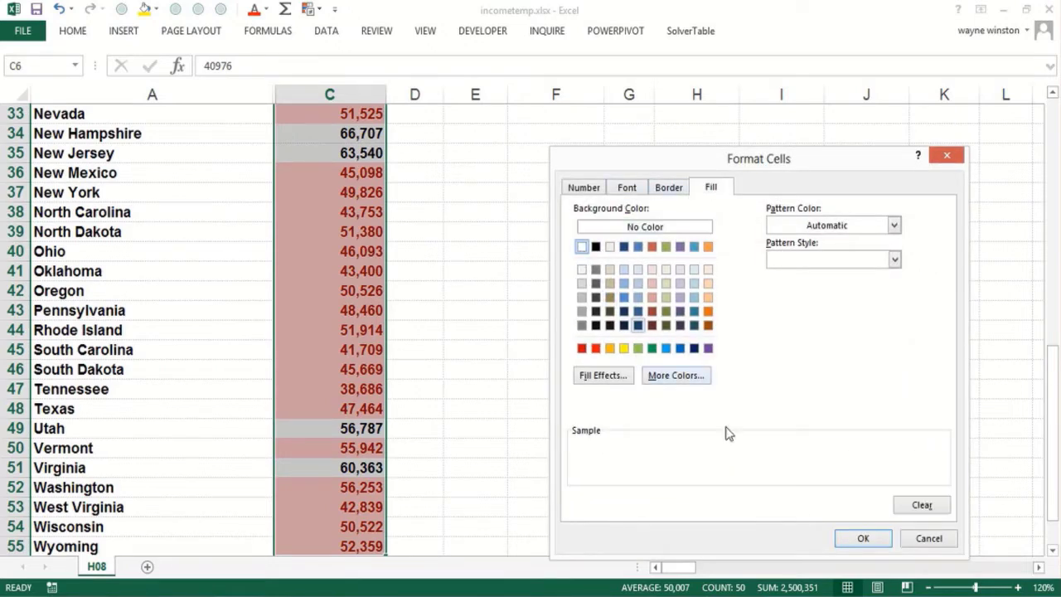
click(863, 538)
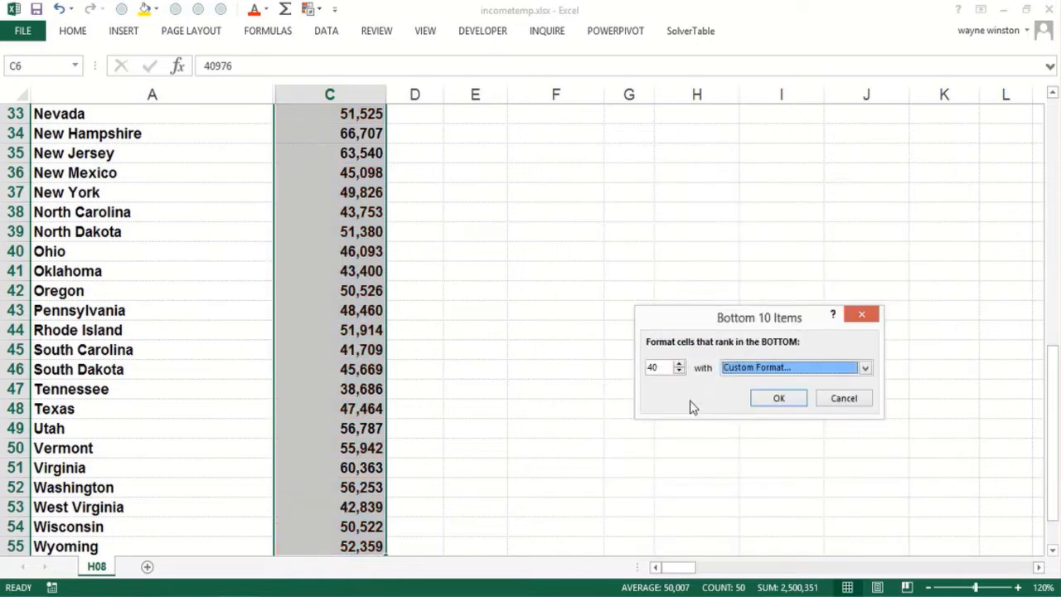
click(780, 398)
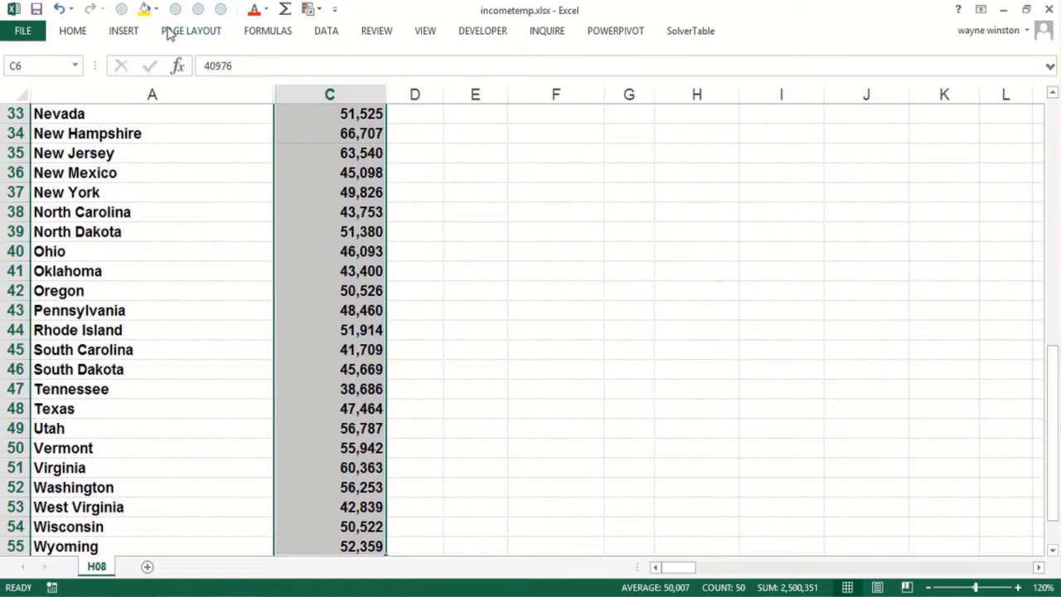
Add the icon set of five gray directional arrows to the median incomes in C6:C55.
click(83, 35)
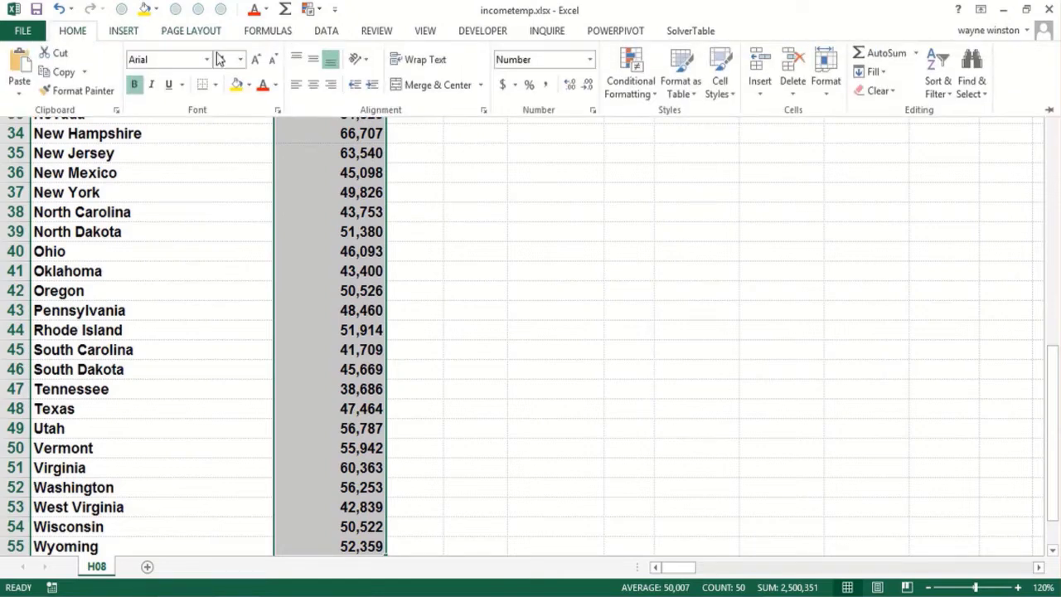
click(645, 96)
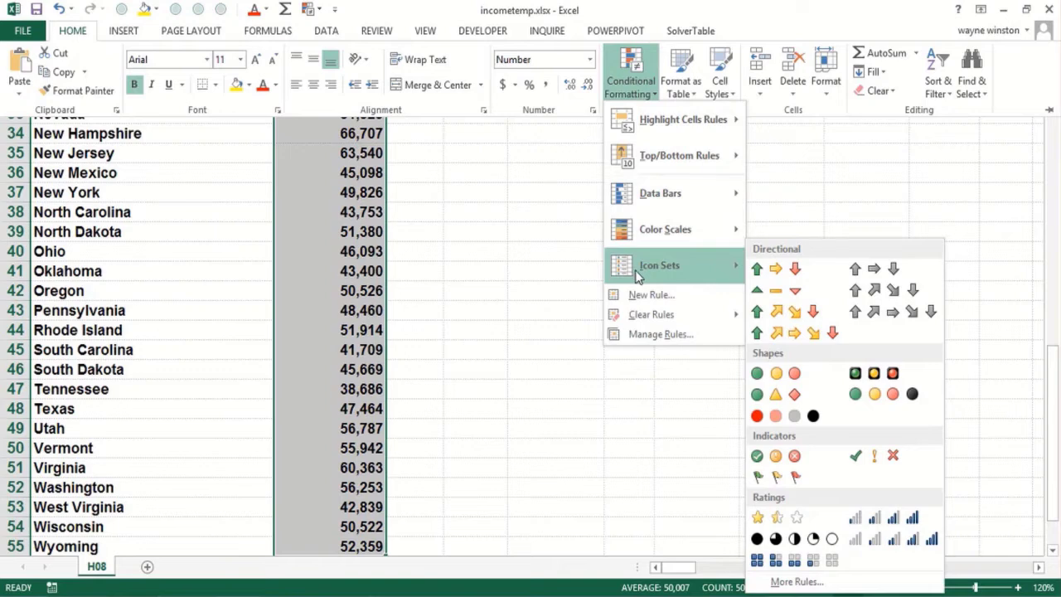
click(860, 310)
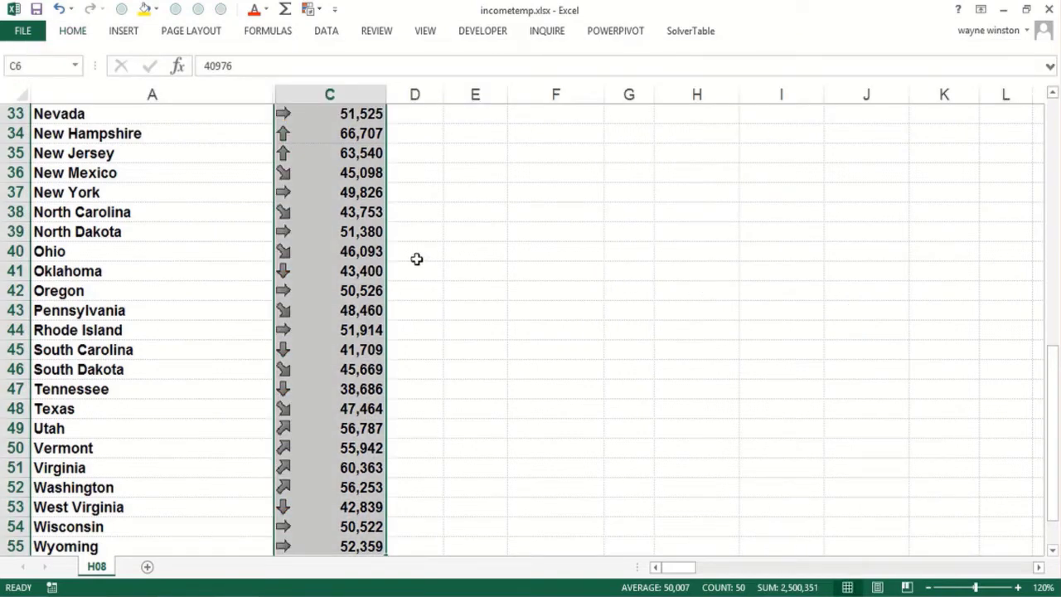
Move the Bottom 40 rule above the Icon Set rule for the median incomes and enable Stop If True on it.
click(361, 249)
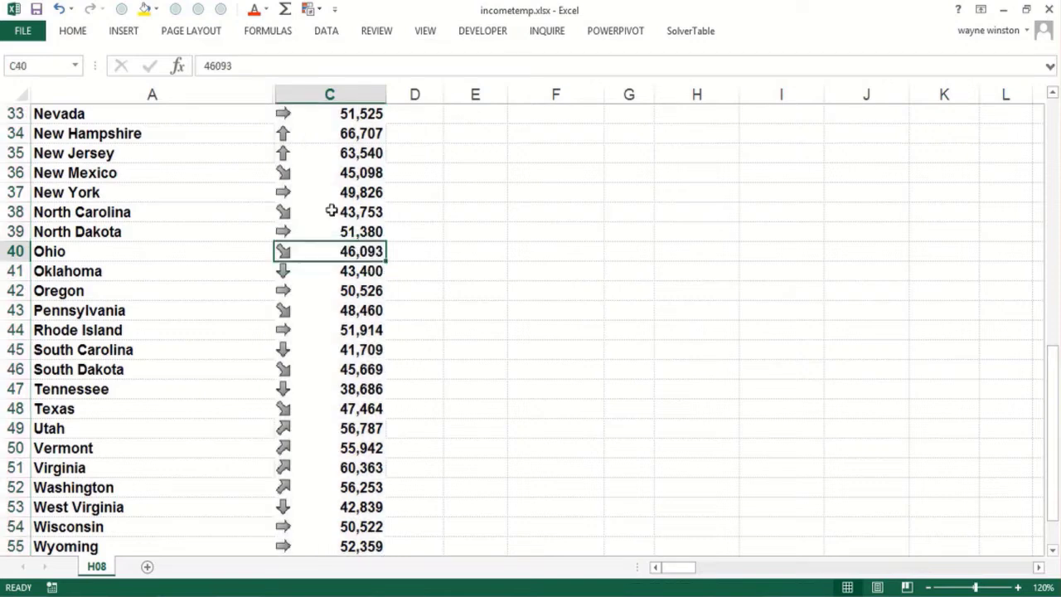
click(319, 10)
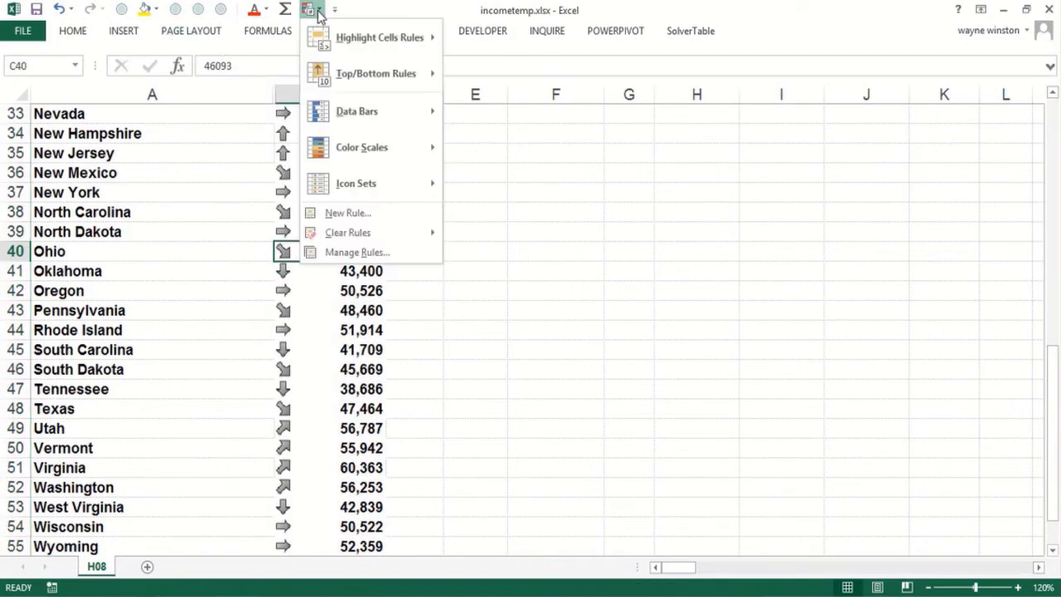
click(356, 252)
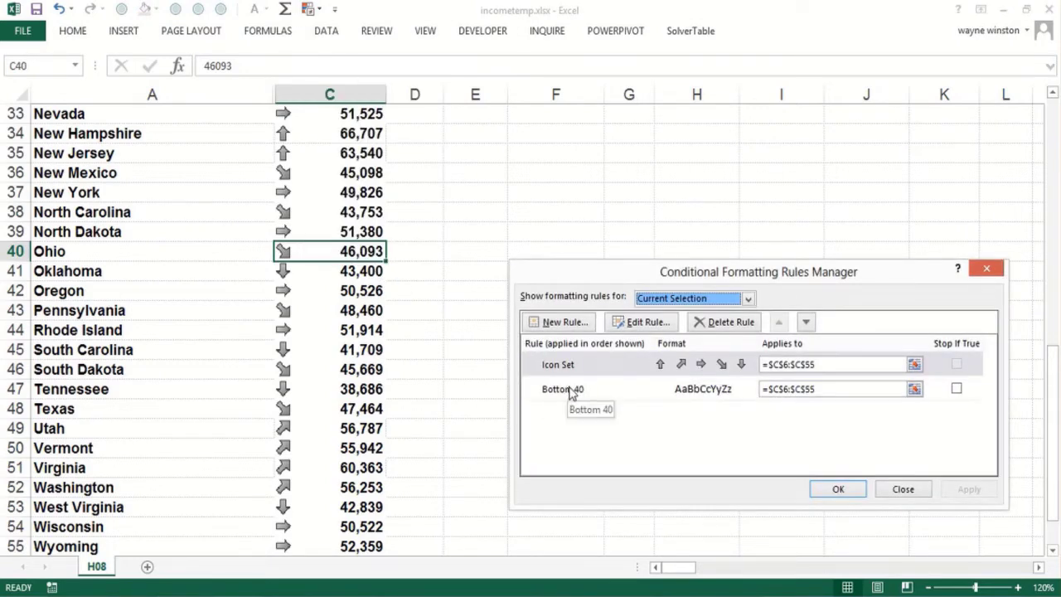
click(570, 391)
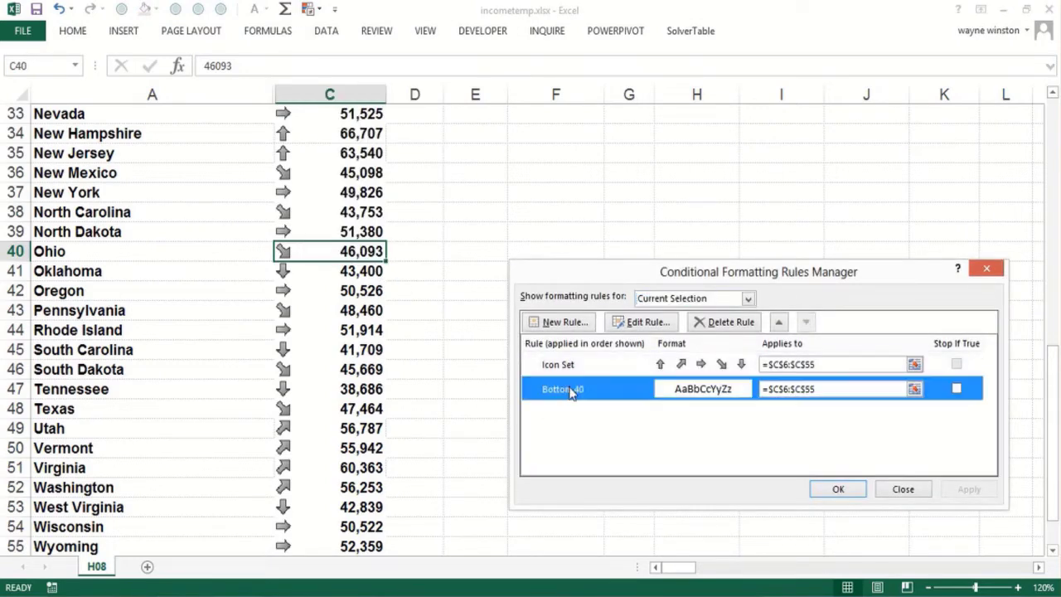
click(780, 324)
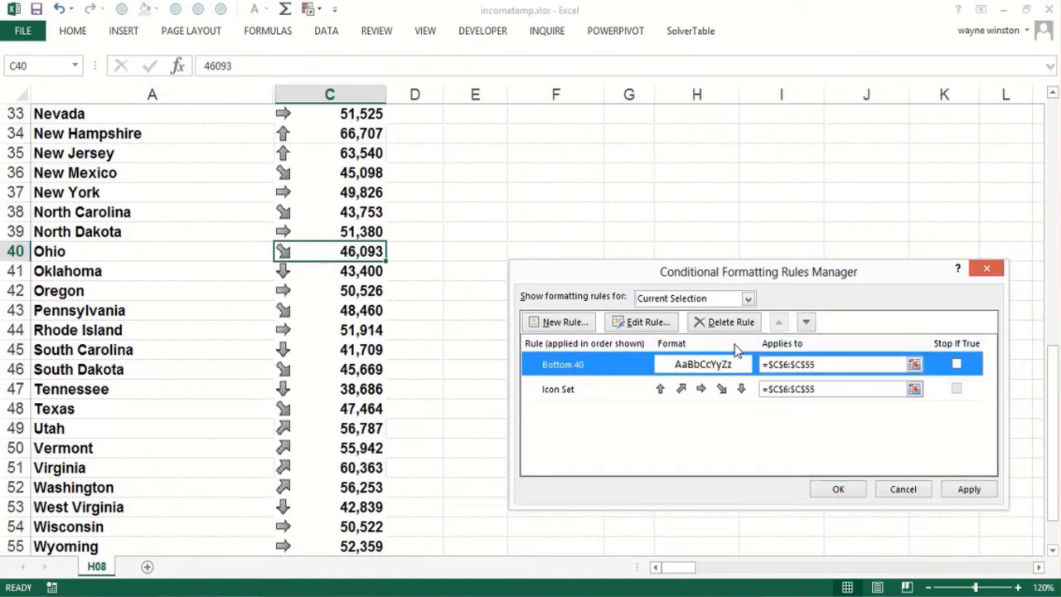
click(958, 365)
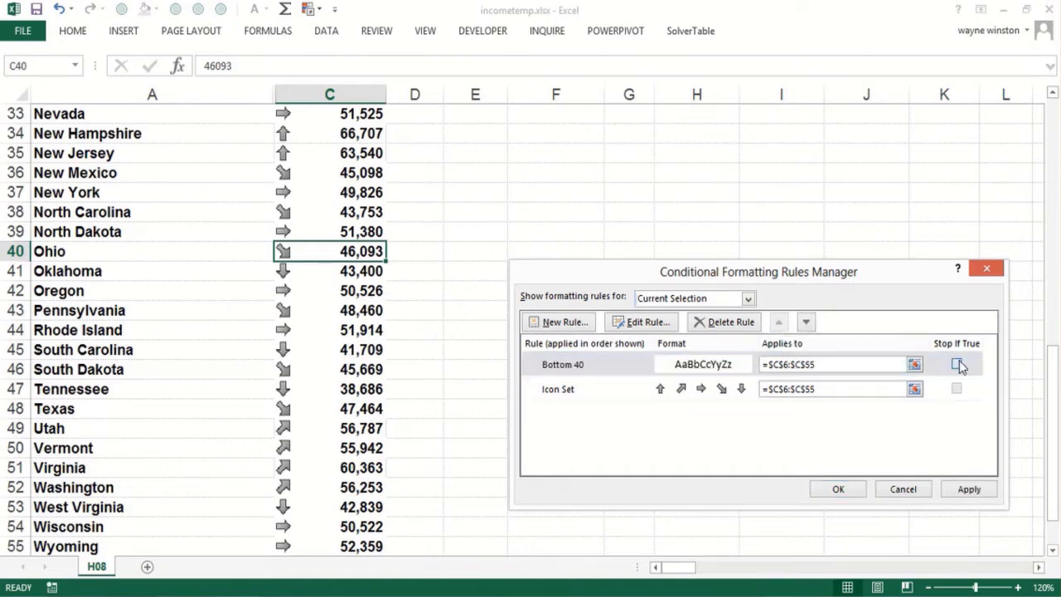
Set the up arrow's threshold type in the Icon Set rule to Percentile and apply the conditional formatting changes.
double_click(626, 390)
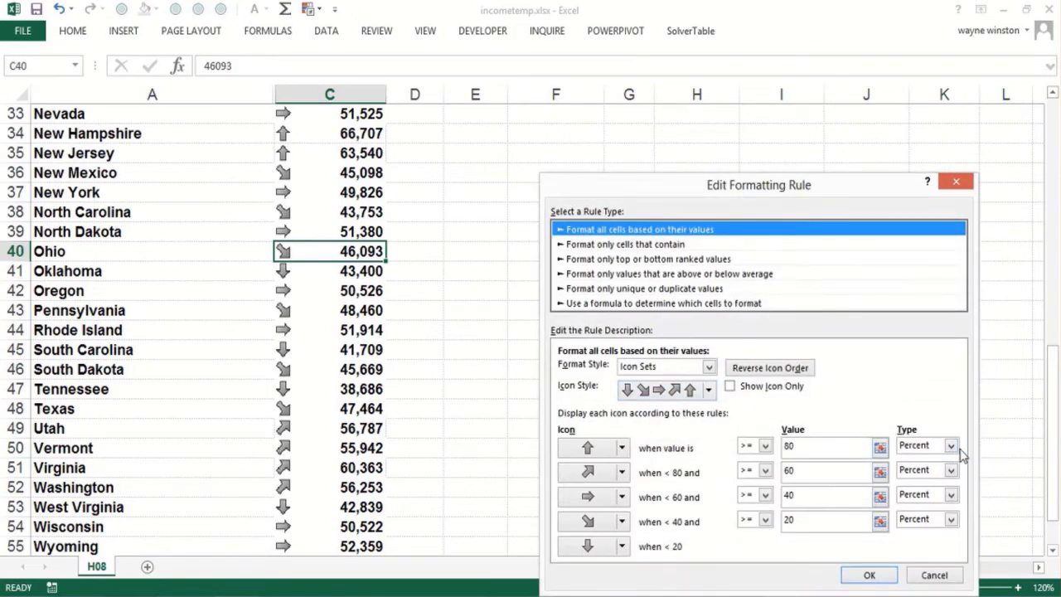
click(954, 446)
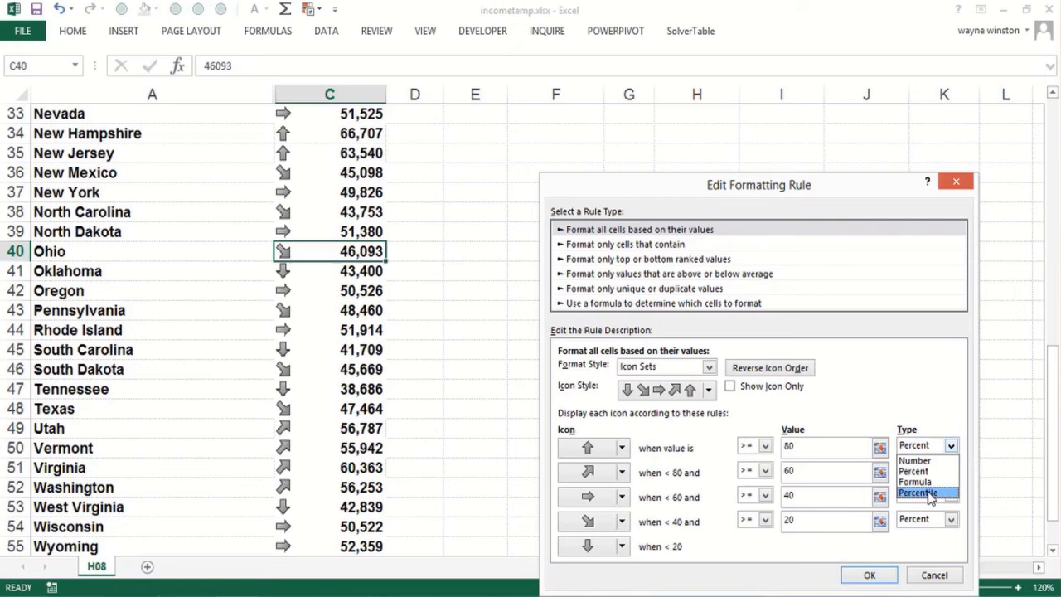
click(930, 494)
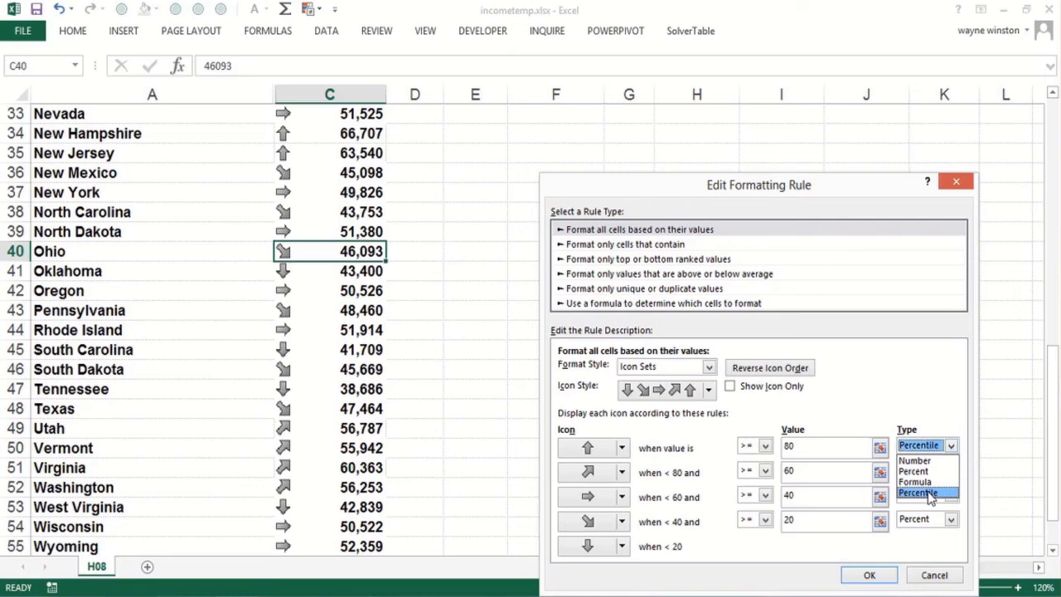
click(863, 577)
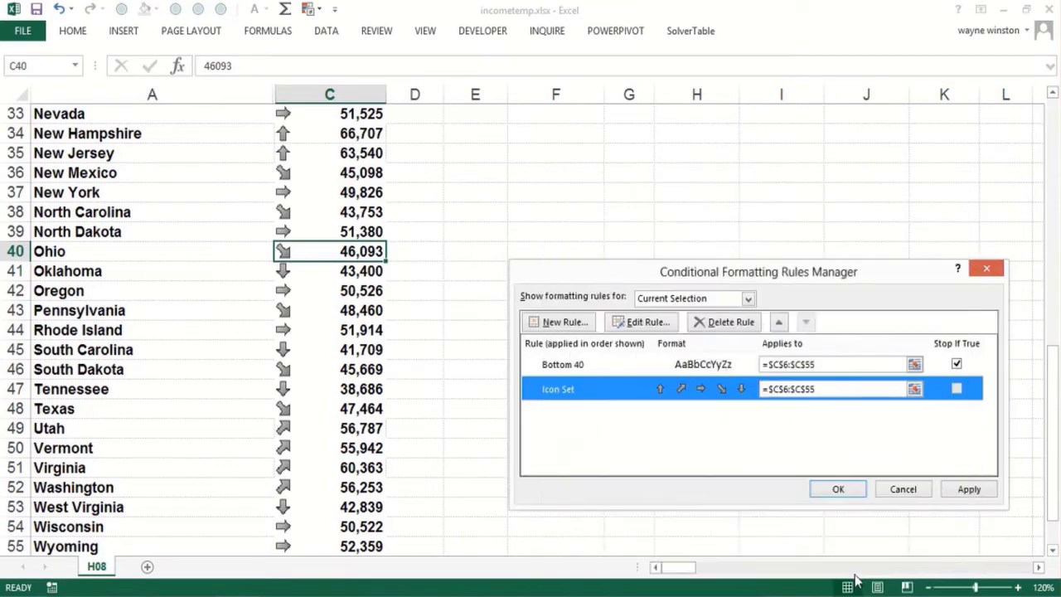
click(834, 490)
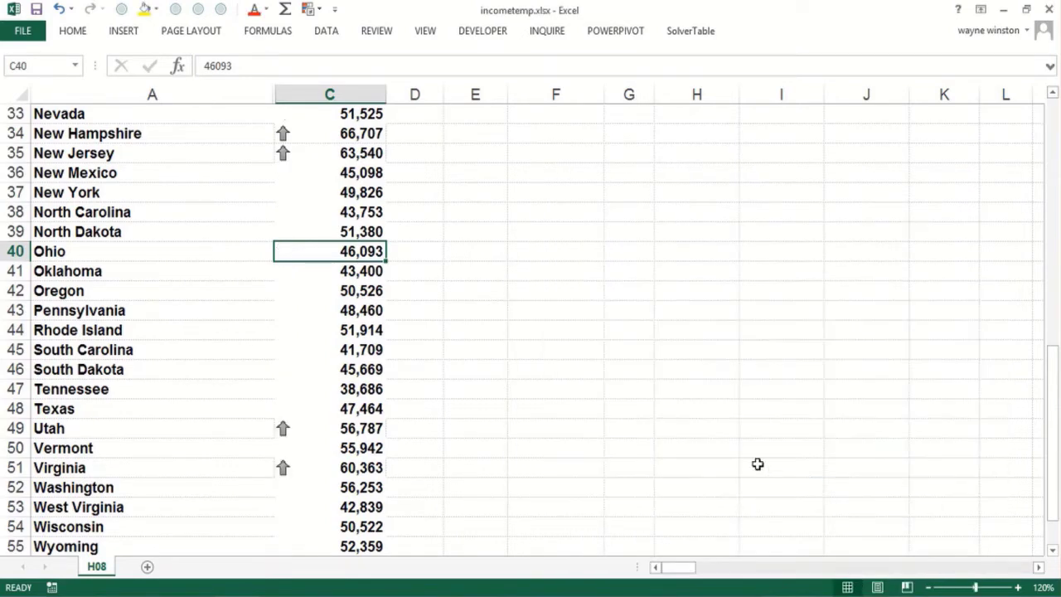
click(740, 444)
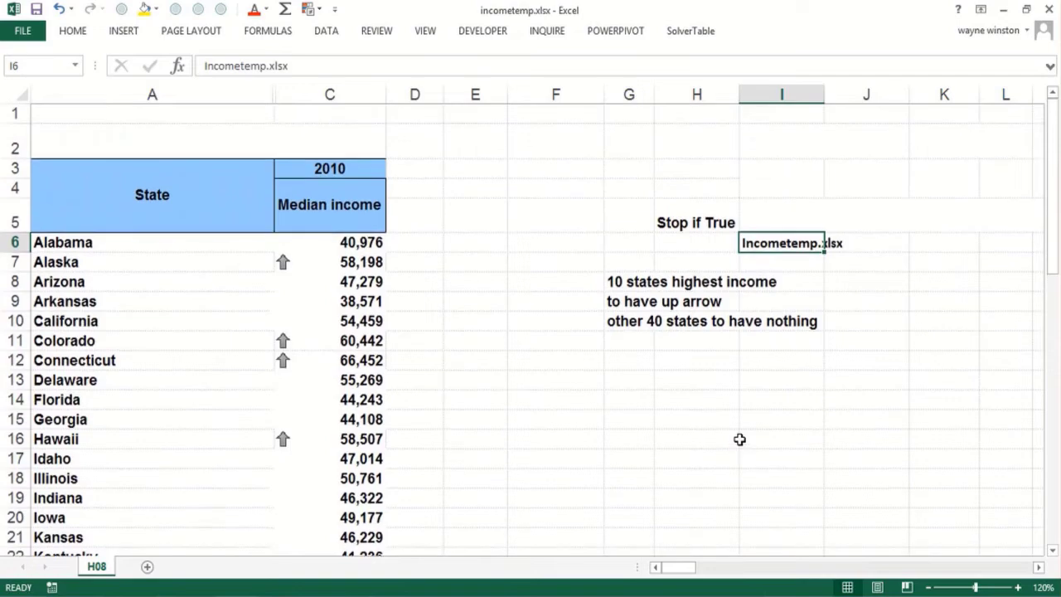
key(Page_Up)
key(Page_Up)
click(320, 15)
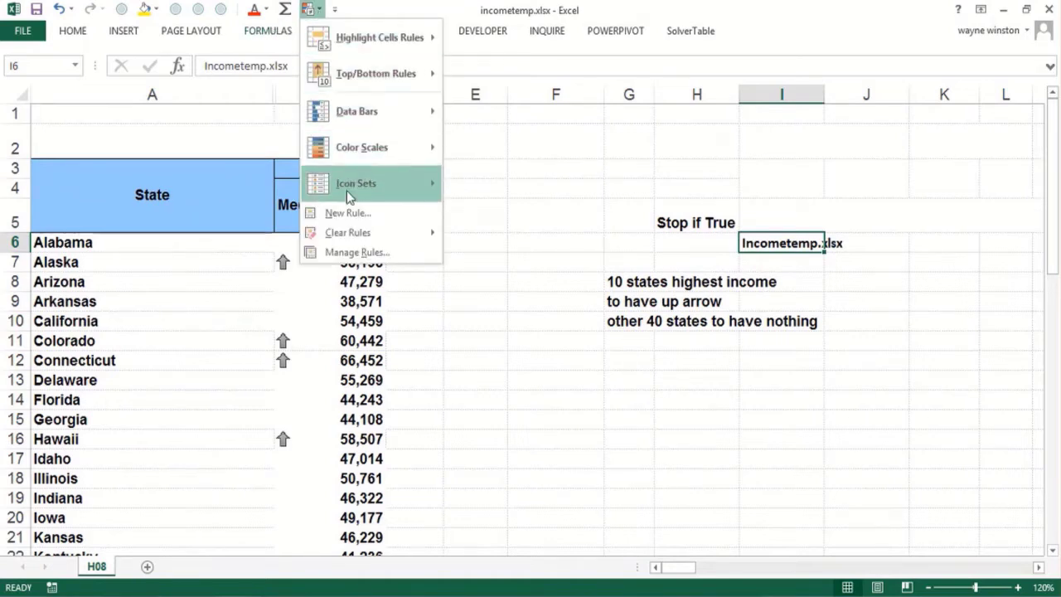
click(377, 258)
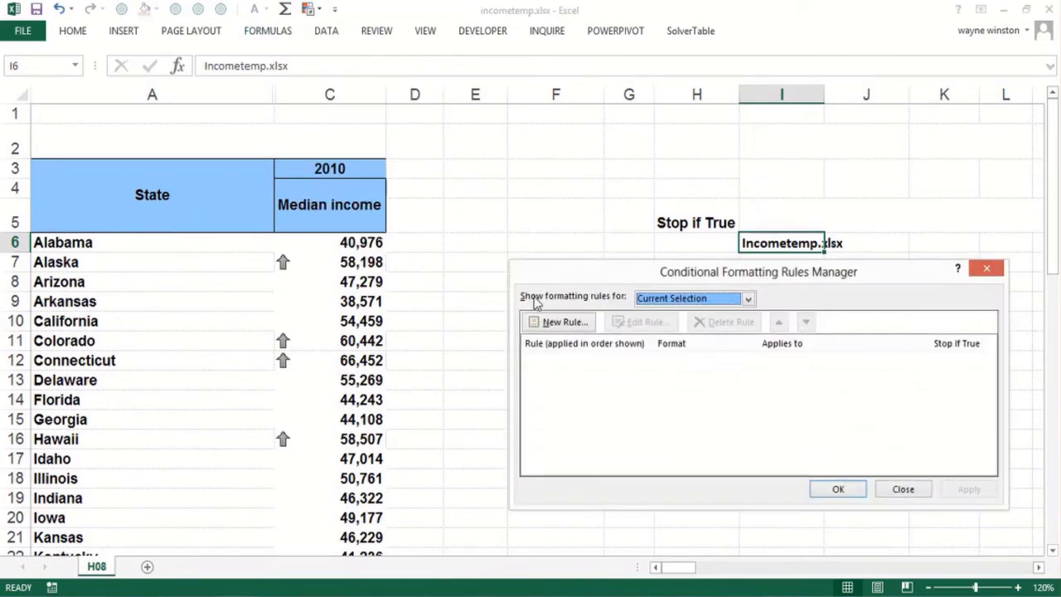
key(Escape)
Review the order and Stop If True setting of the conditional formatting rules on Alabama's median income cell C6, then close the list.
click(352, 241)
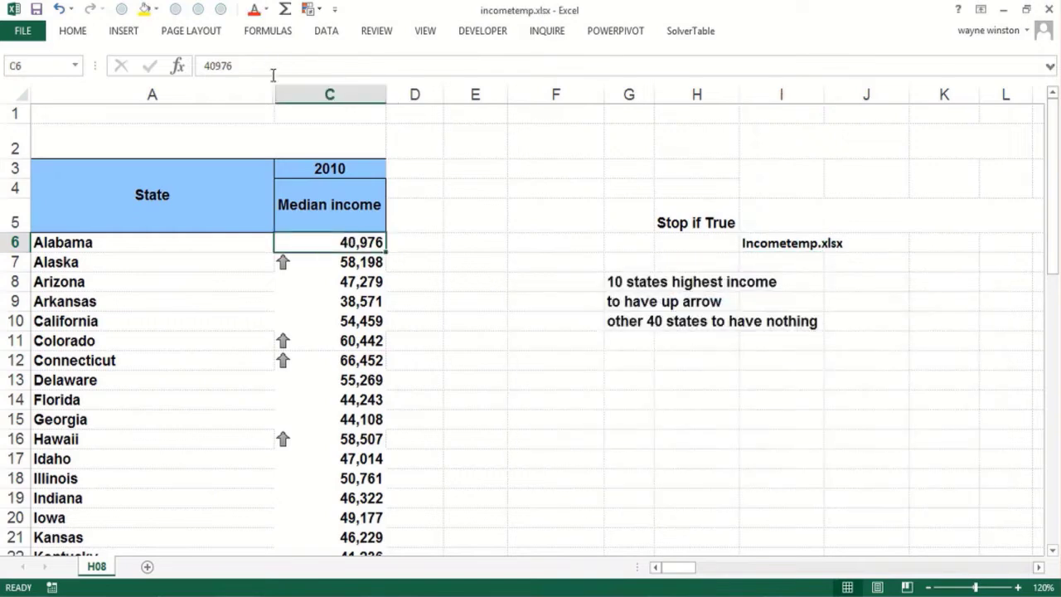
click(319, 9)
click(348, 252)
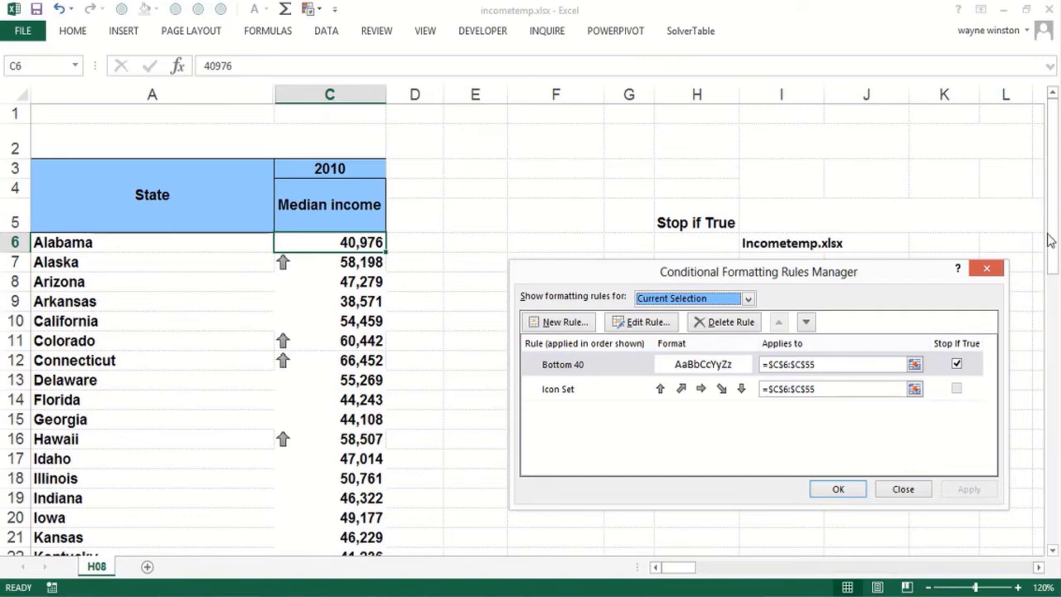
click(987, 269)
drag(1050, 262, 1023, 208)
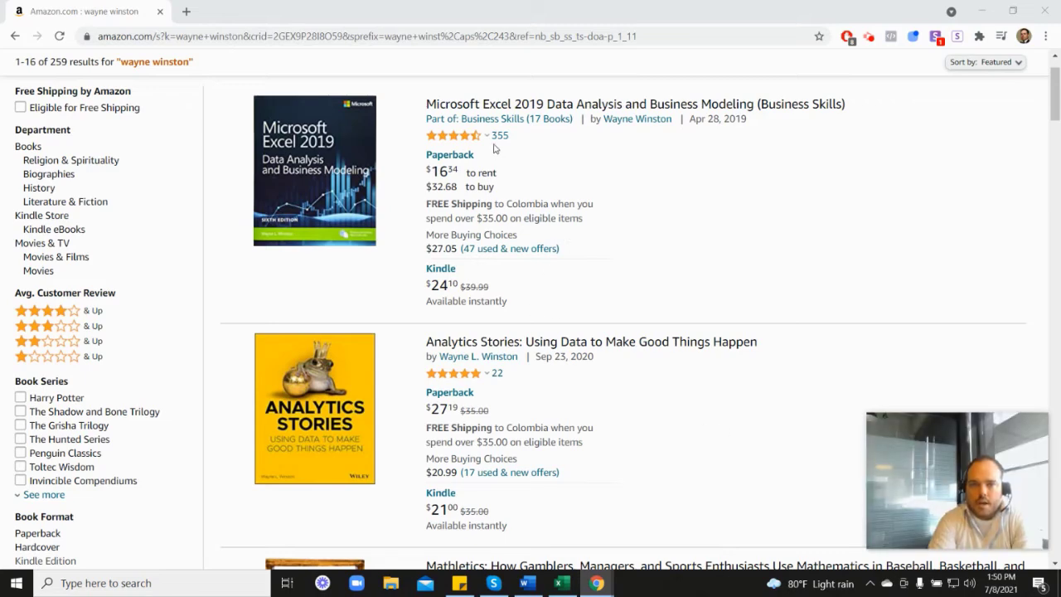
Browse the author's books in the Amazon search results and examine the ratings of Marketing Analytics: Data-Driven Techniques with Microsoft Excel.
mouse_move(456, 143)
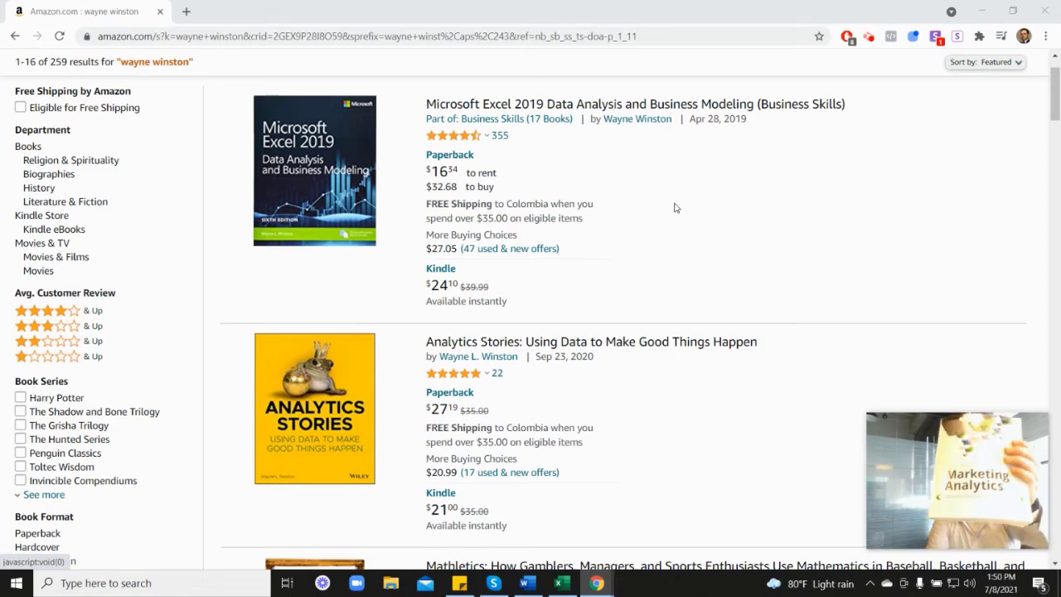
scroll(948, 343, down, 6)
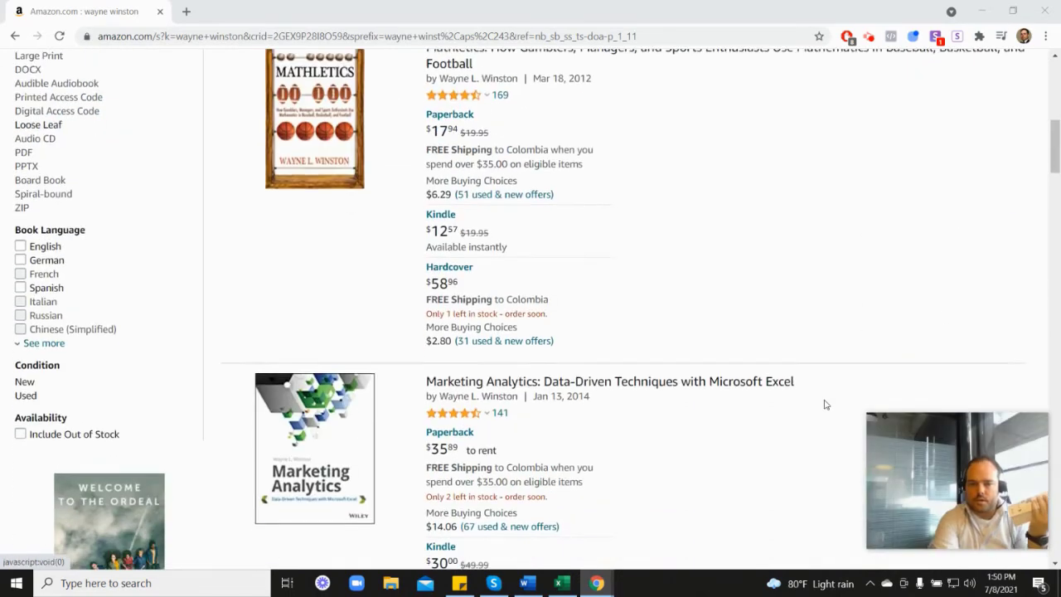
scroll(825, 405, down, 1)
mouse_move(470, 310)
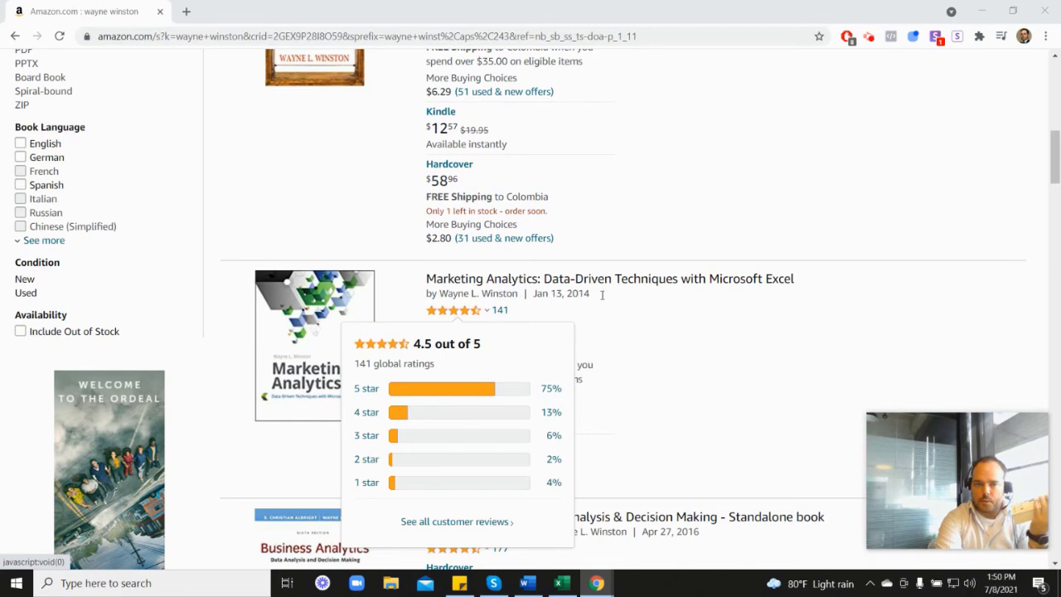
scroll(617, 315, up, 6)
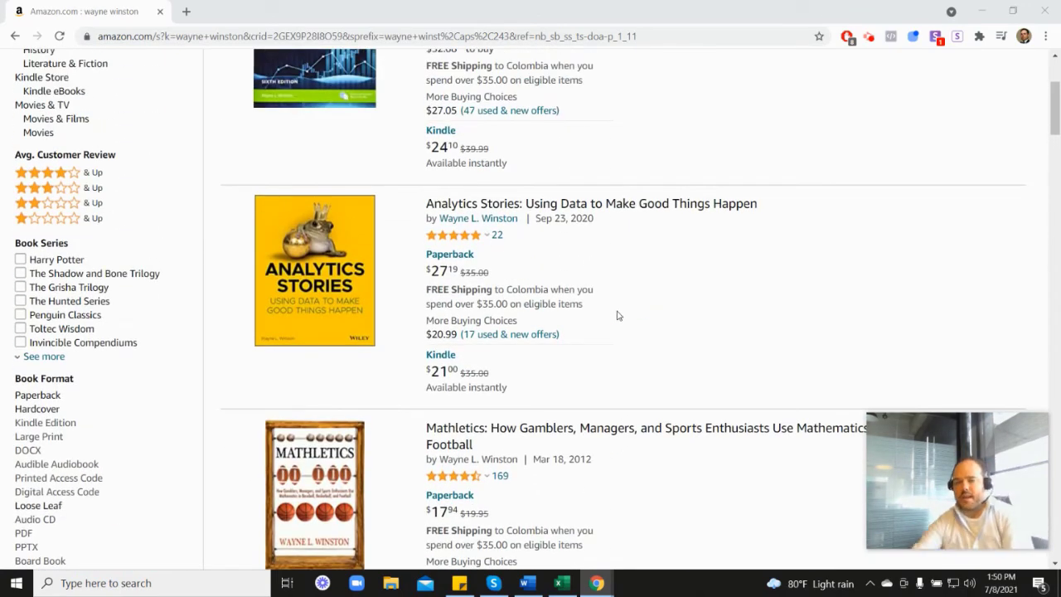